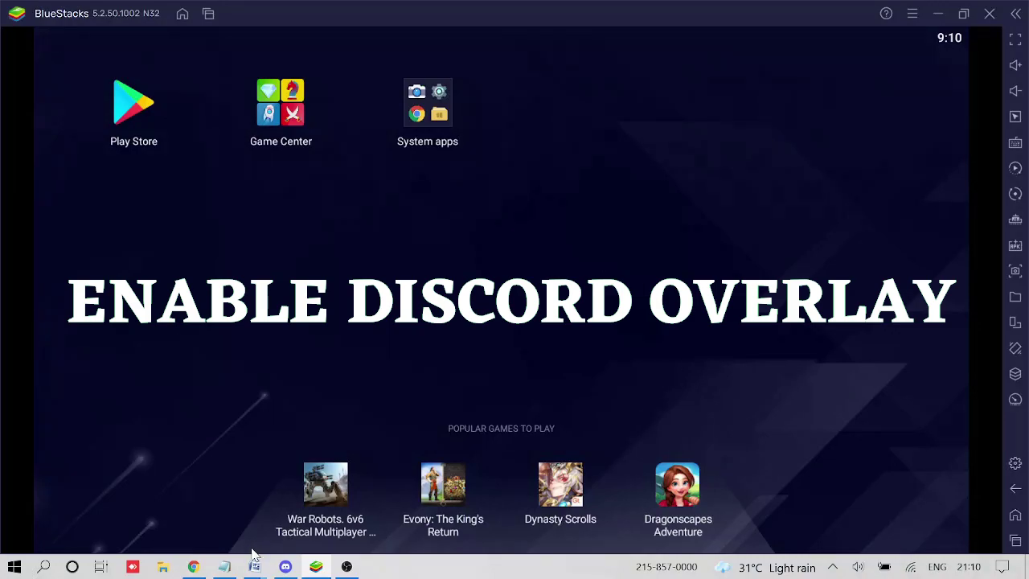
Switch to Discord and open the Game Overlay page of the user settings.
click(294, 572)
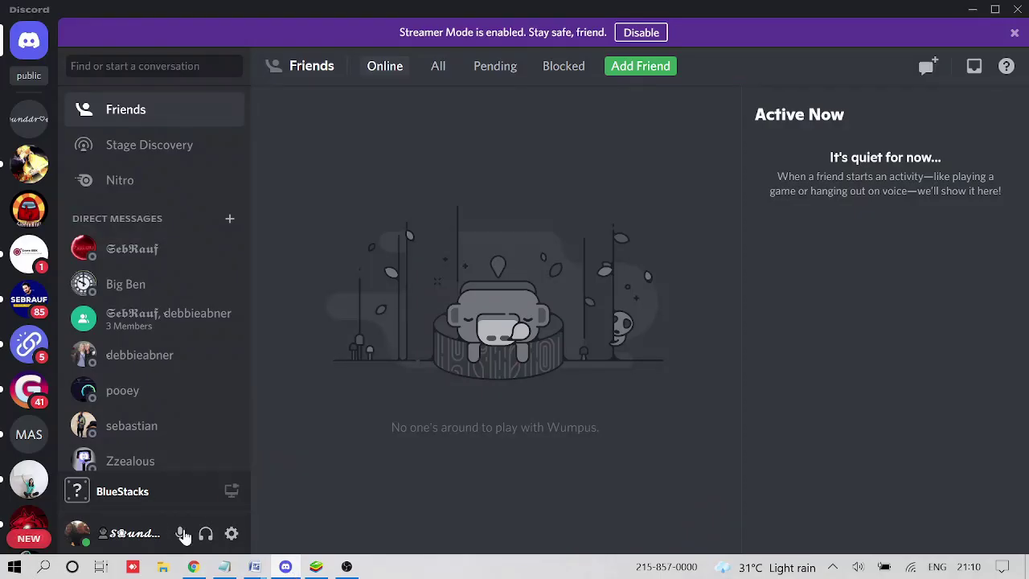
click(231, 536)
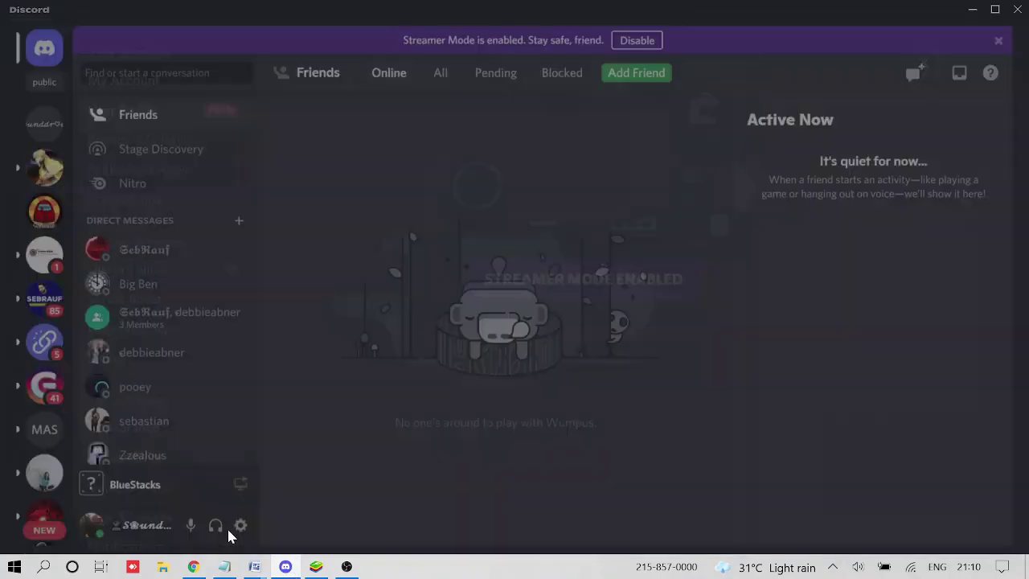
scroll(172, 432, down, 4)
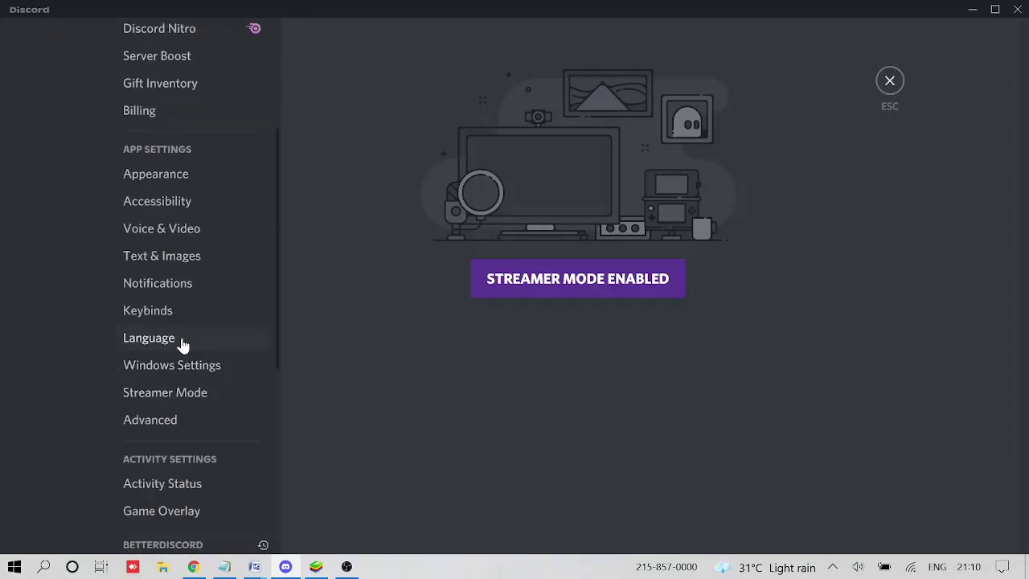
scroll(201, 362, down, 2)
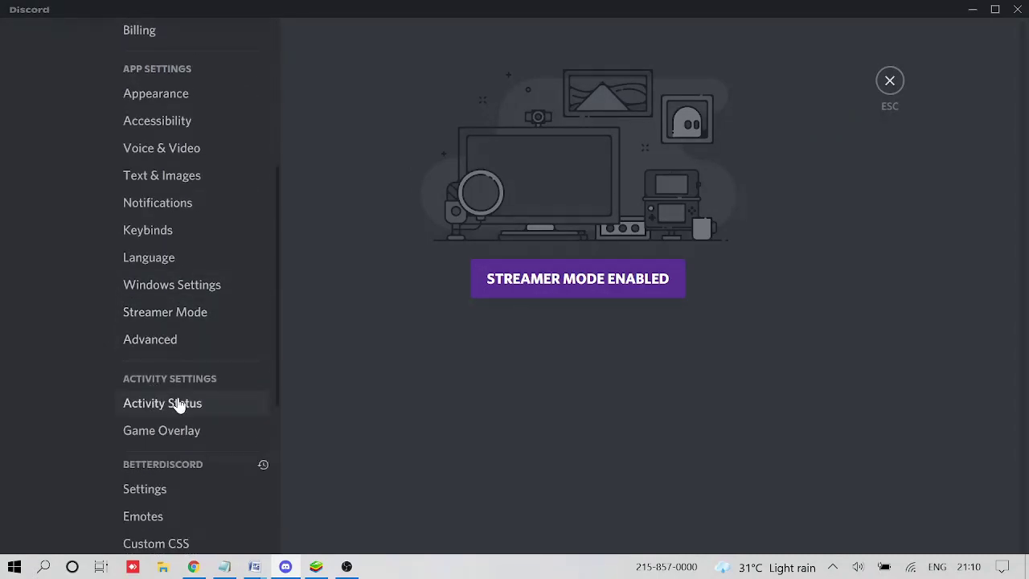
click(168, 434)
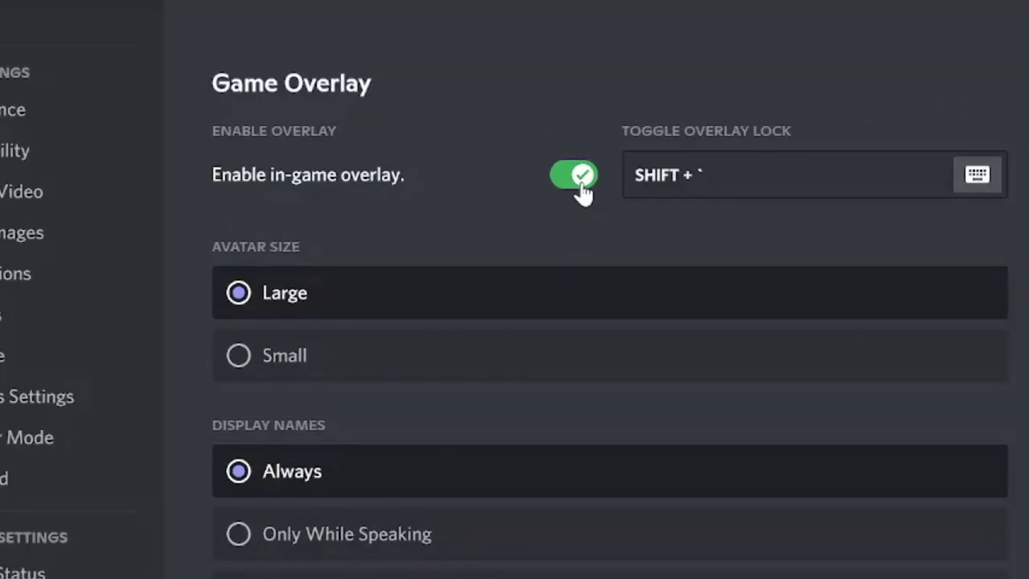
Try to record SHIFT + ` as the Toggle Overlay Lock keybind.
mouse_move(793, 190)
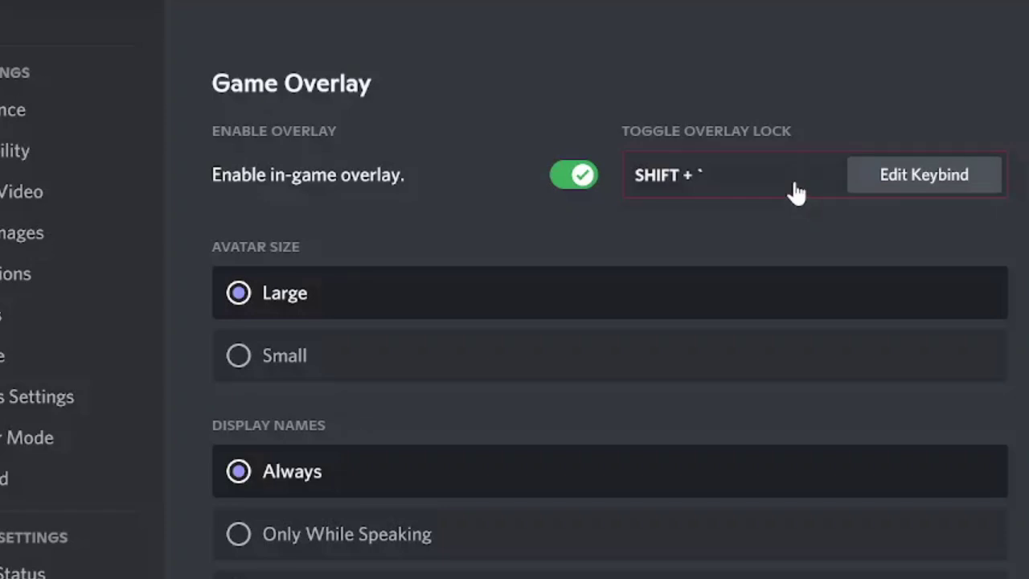
key(shift+grave)
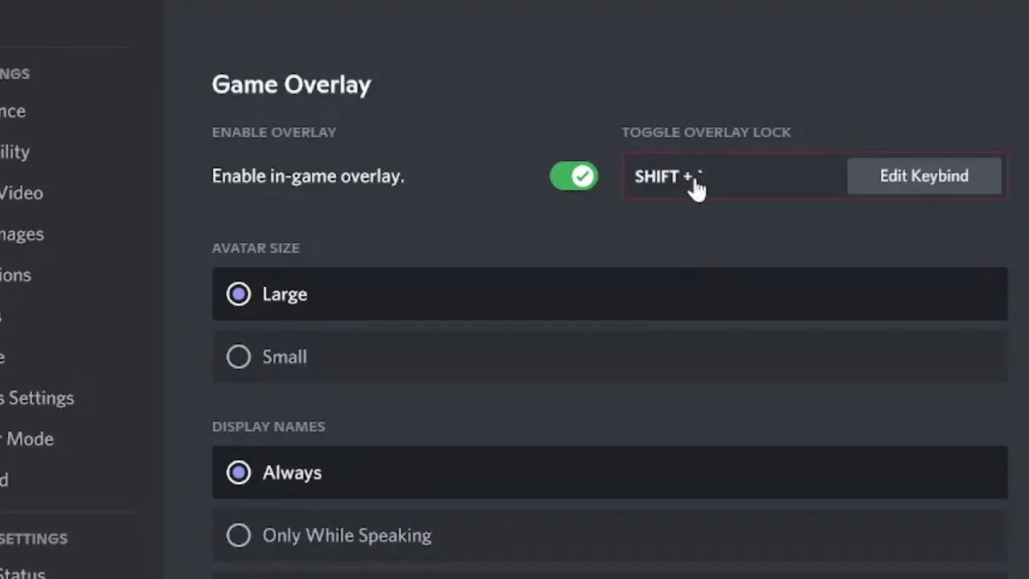
click(691, 181)
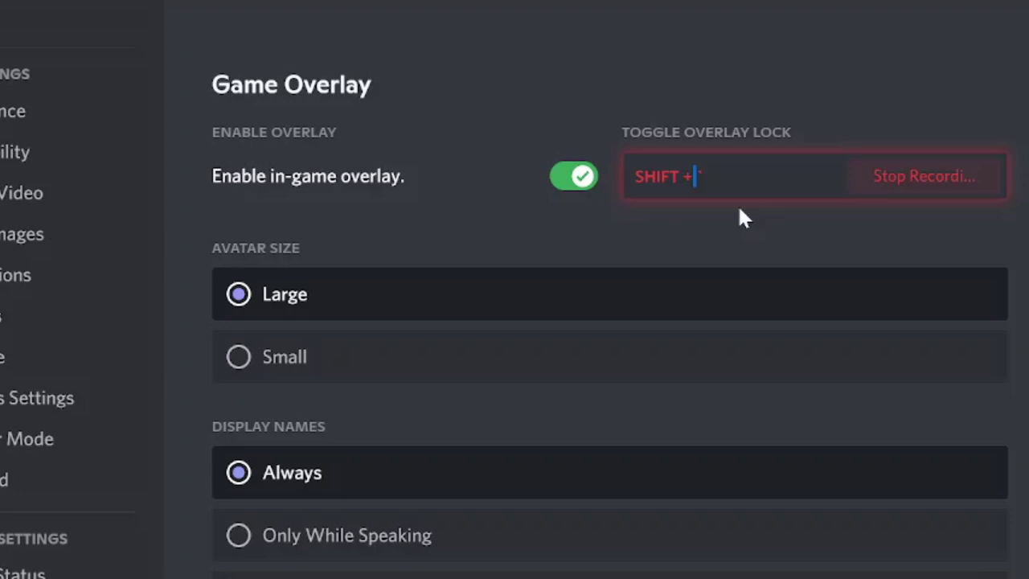
click(1002, 179)
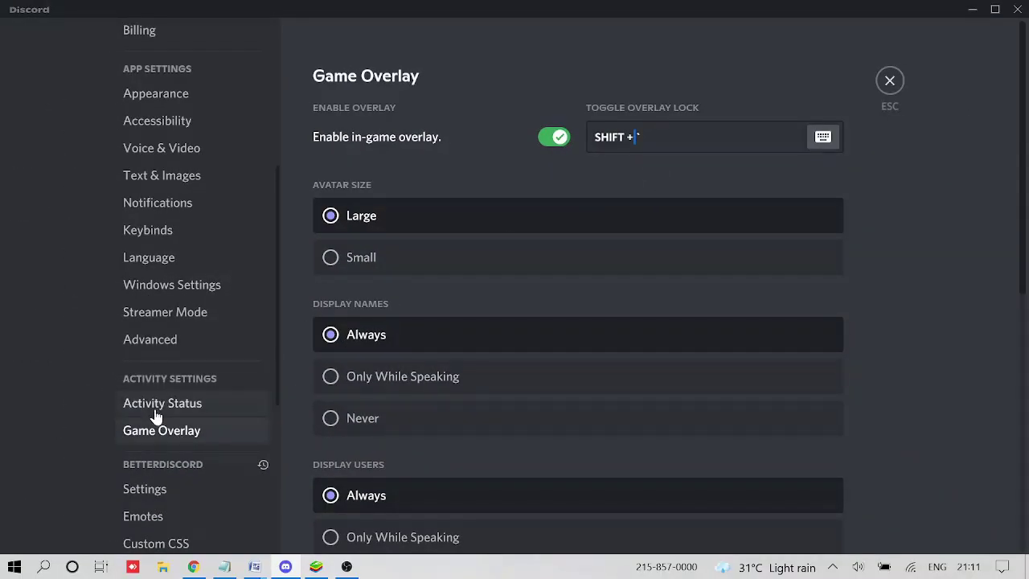
Open the Activity Status settings and switch the BlueStacks overlay off and back on.
click(156, 410)
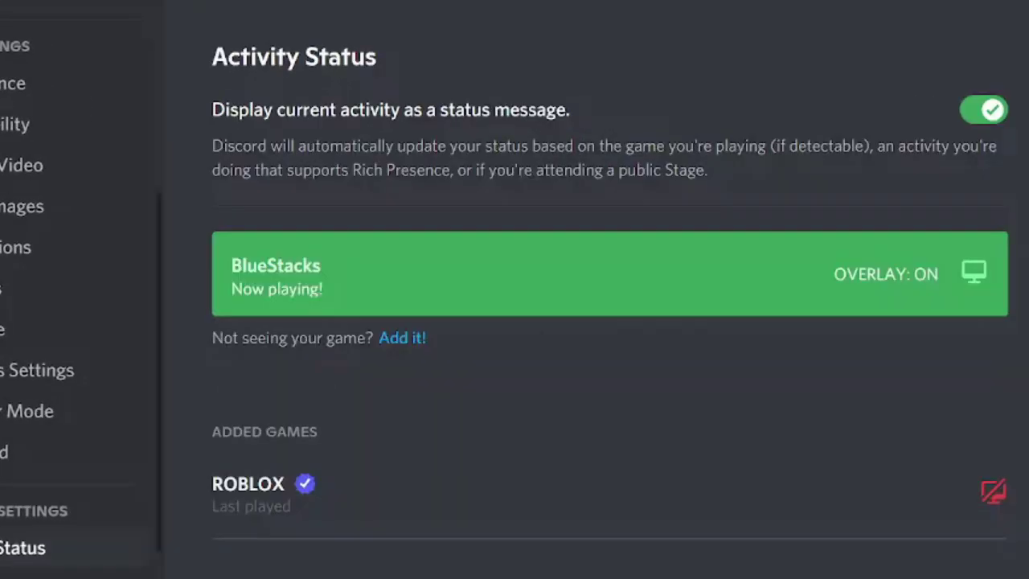
mouse_move(673, 239)
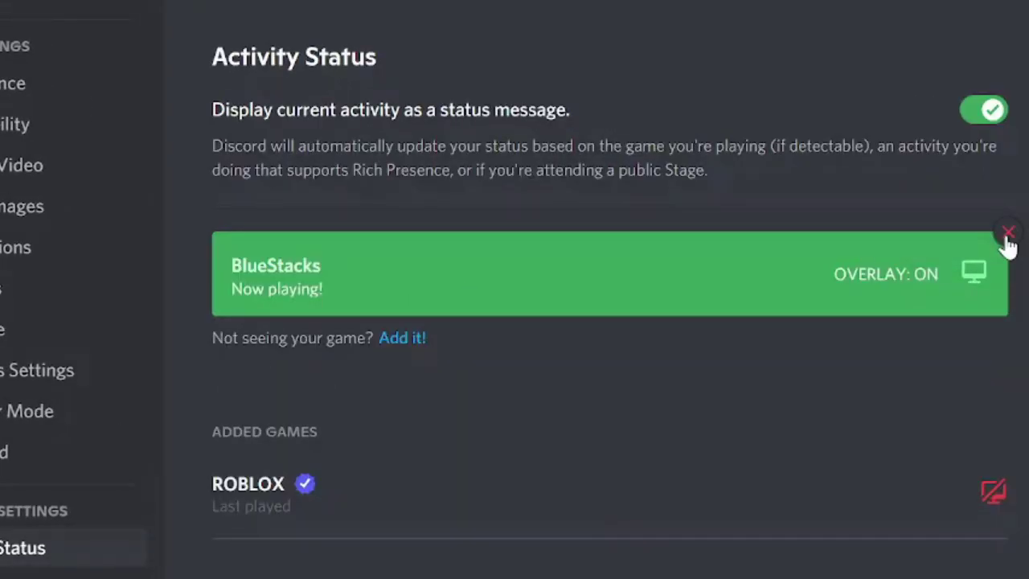
click(971, 276)
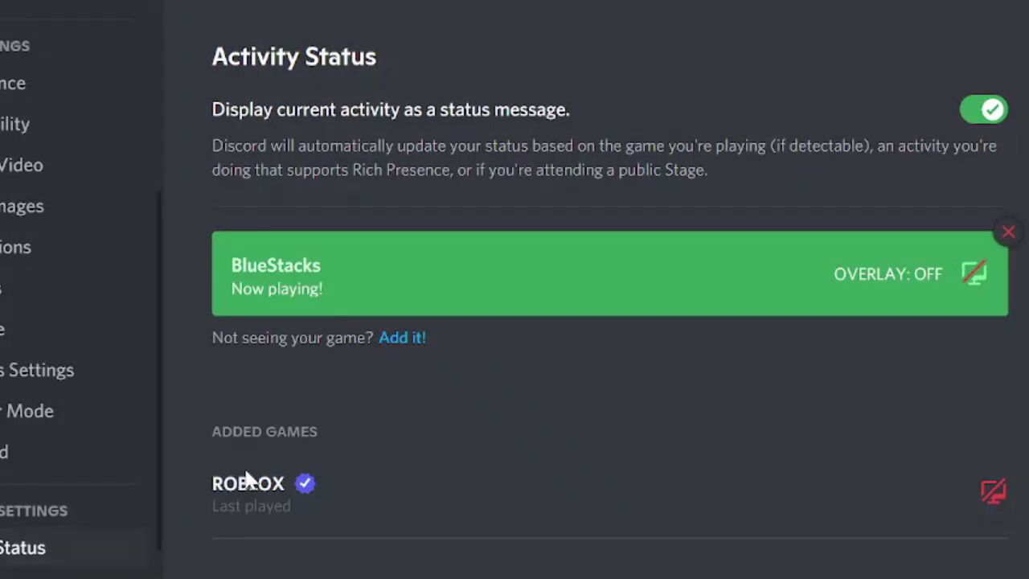
click(973, 277)
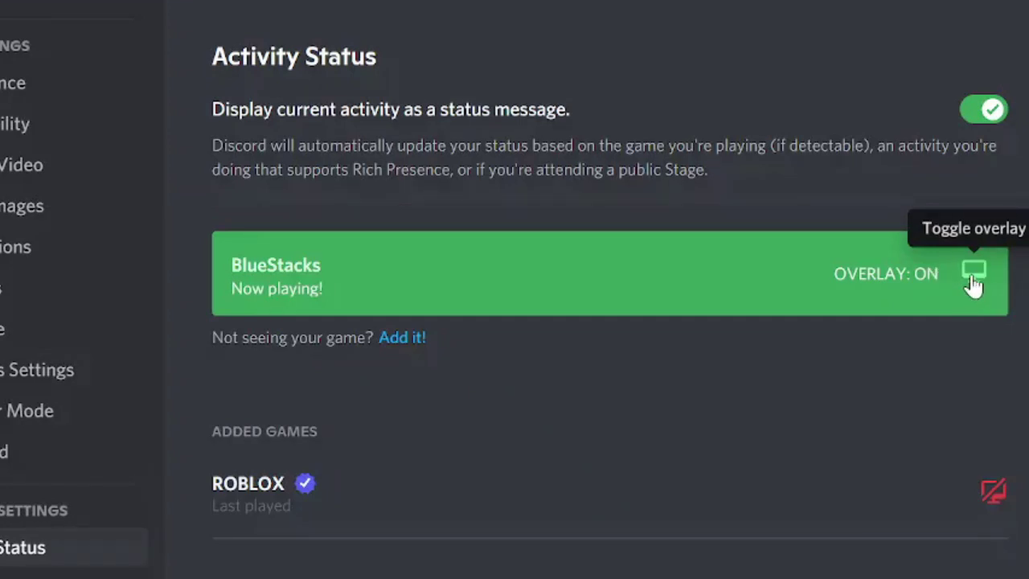
click(975, 275)
click(975, 276)
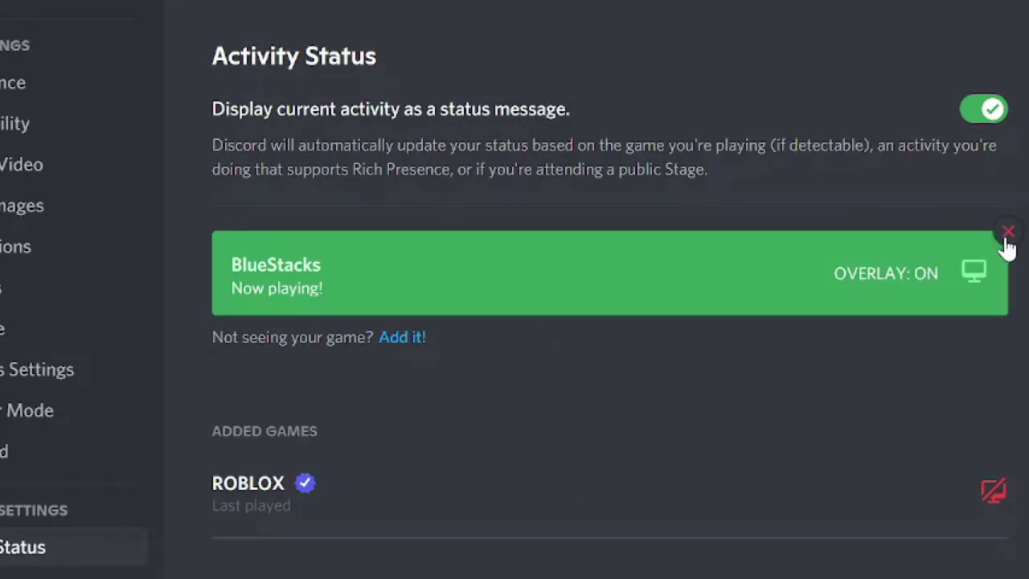
Remove BlueStacks as the currently played game.
click(974, 272)
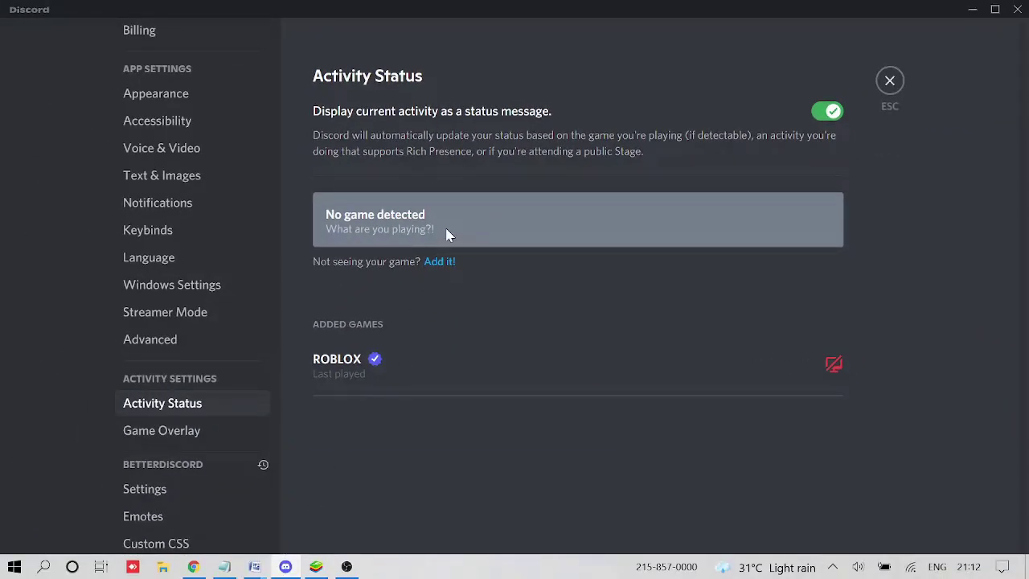
Switch to BlueStacks and check the Discord connection option in its Preferences settings.
click(317, 568)
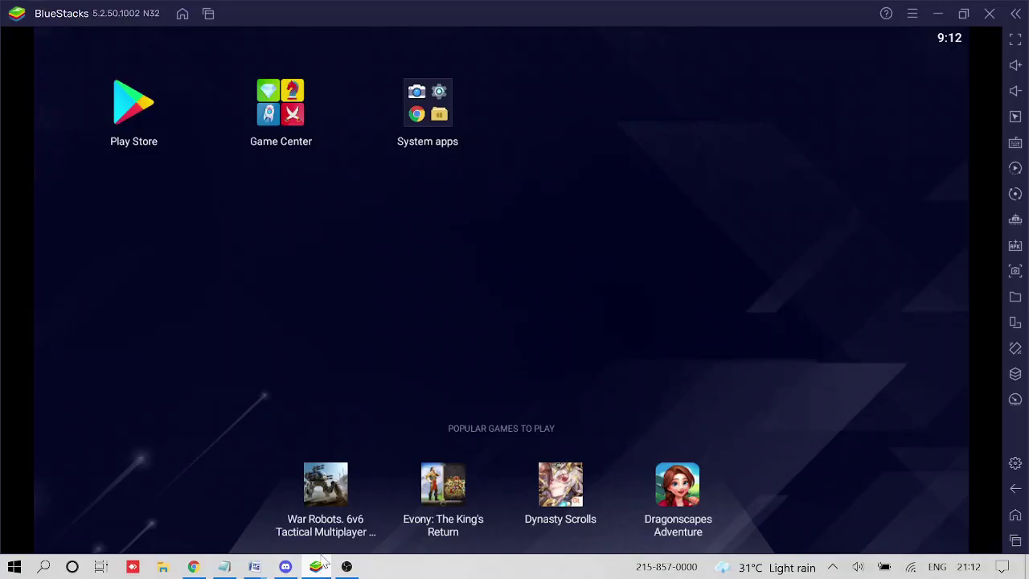
click(914, 14)
click(853, 41)
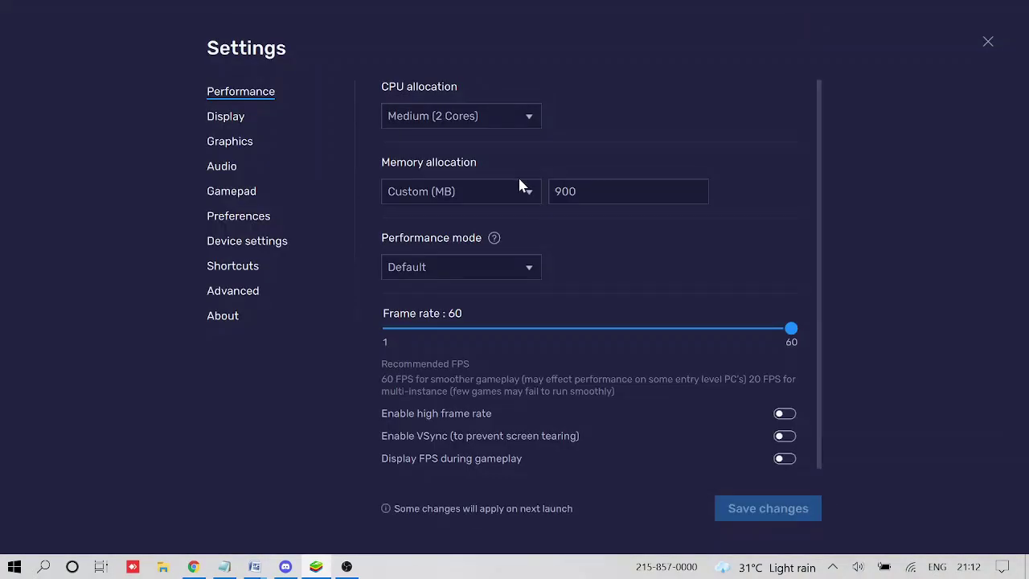
click(238, 220)
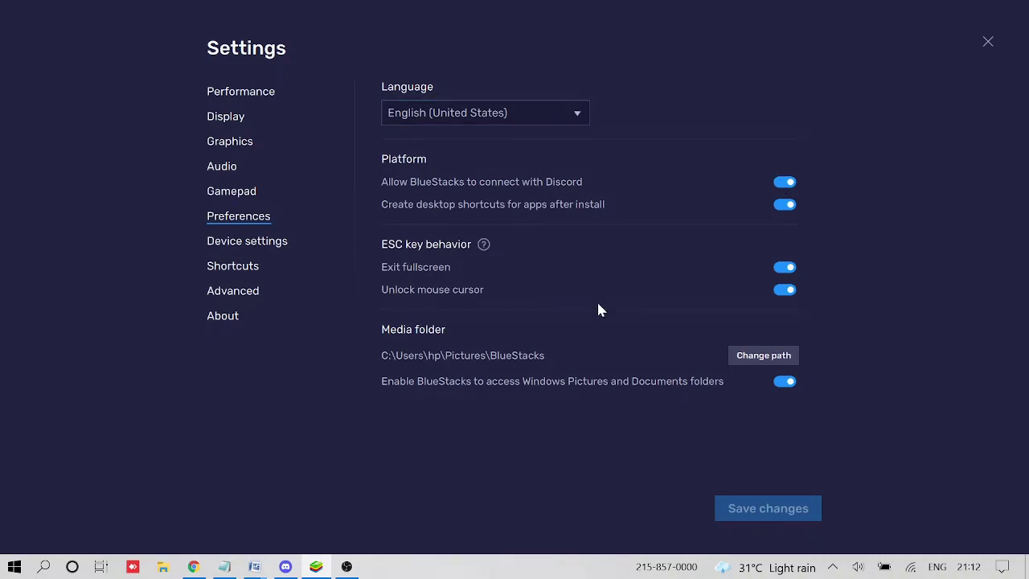
click(990, 41)
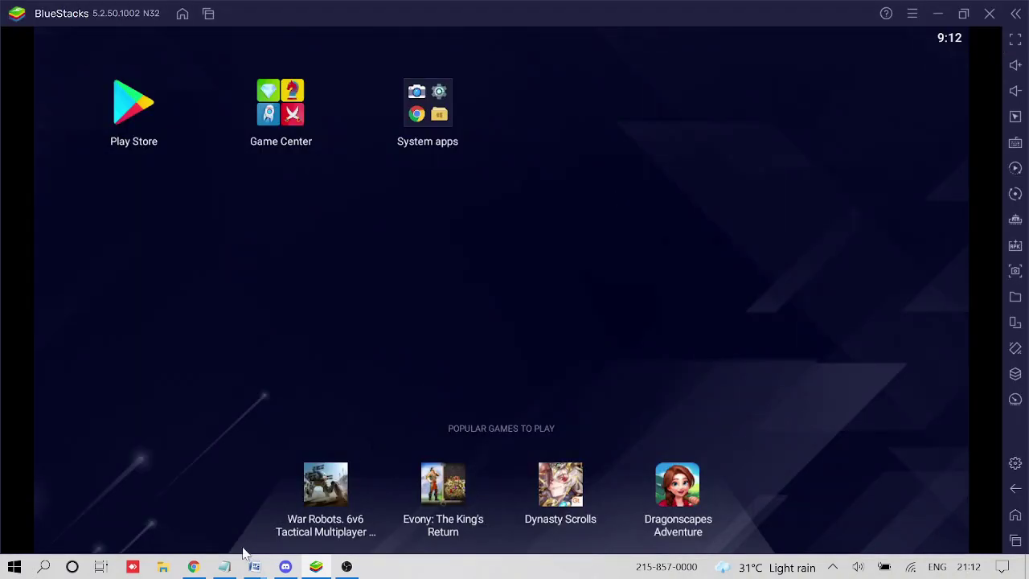
Return to Discord, add BlueStacks as a game in Activity Status and turn its overlay on.
click(286, 566)
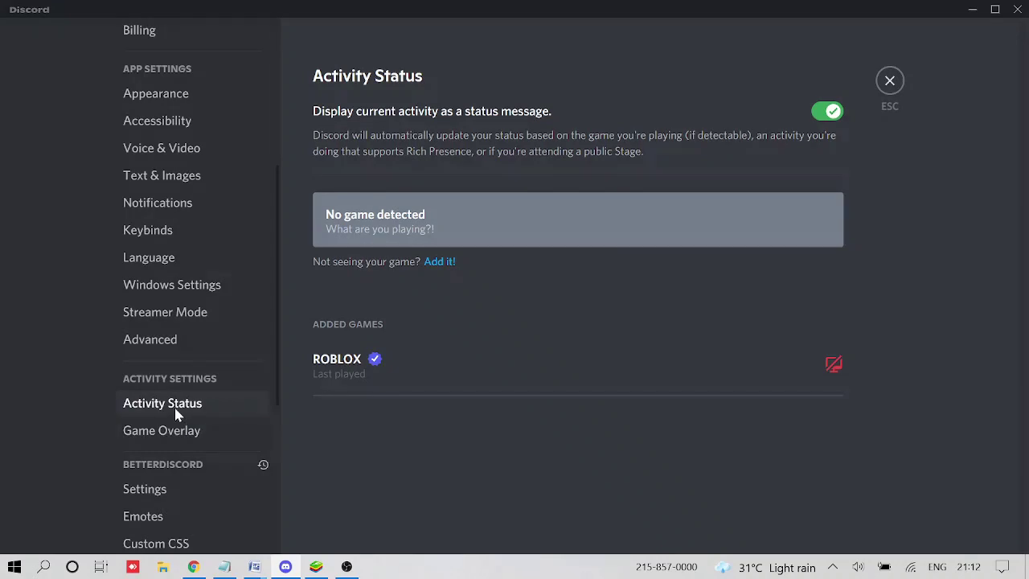
click(434, 265)
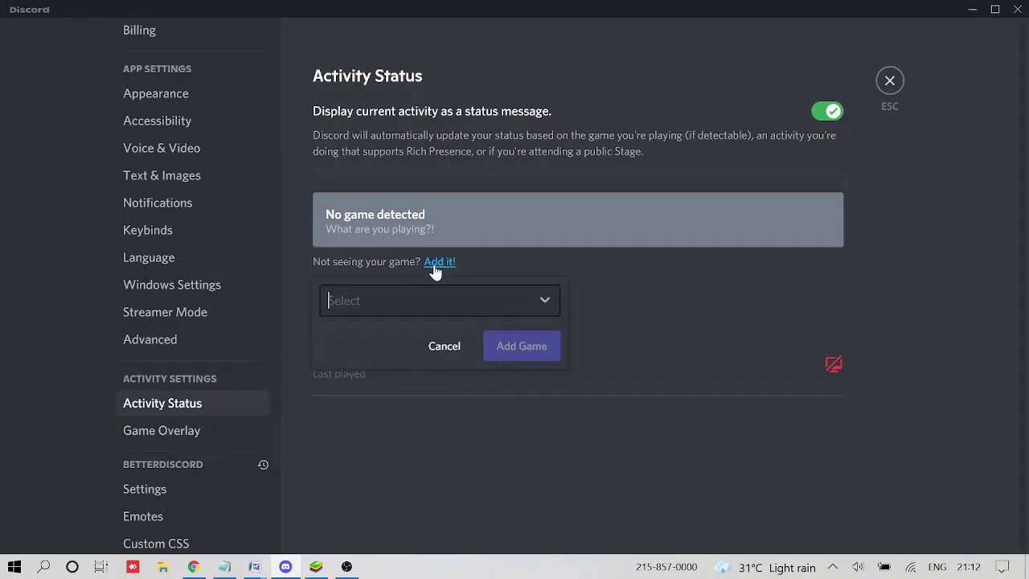
click(432, 312)
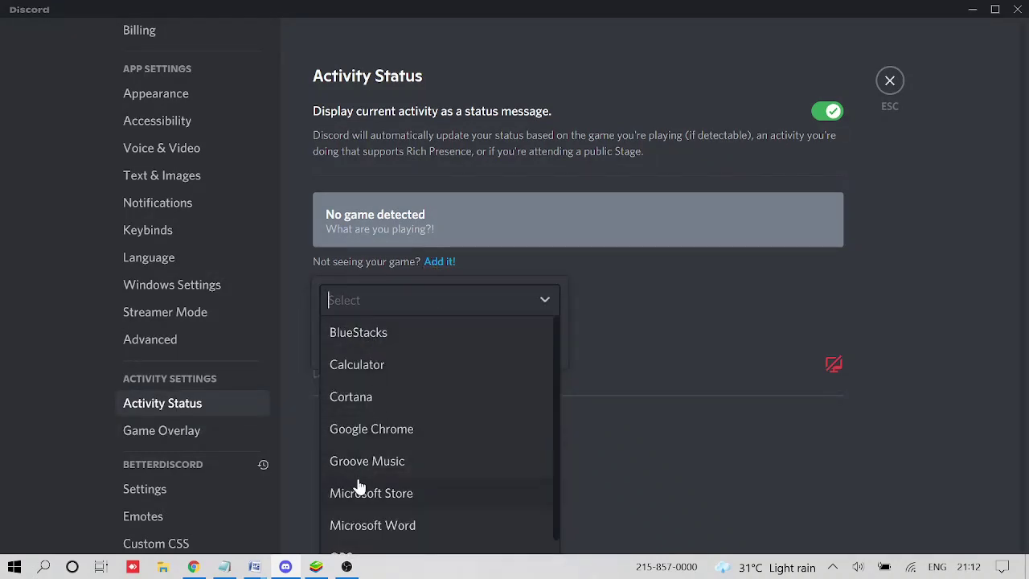
scroll(358, 487, down, 1)
scroll(379, 471, up, 1)
click(377, 344)
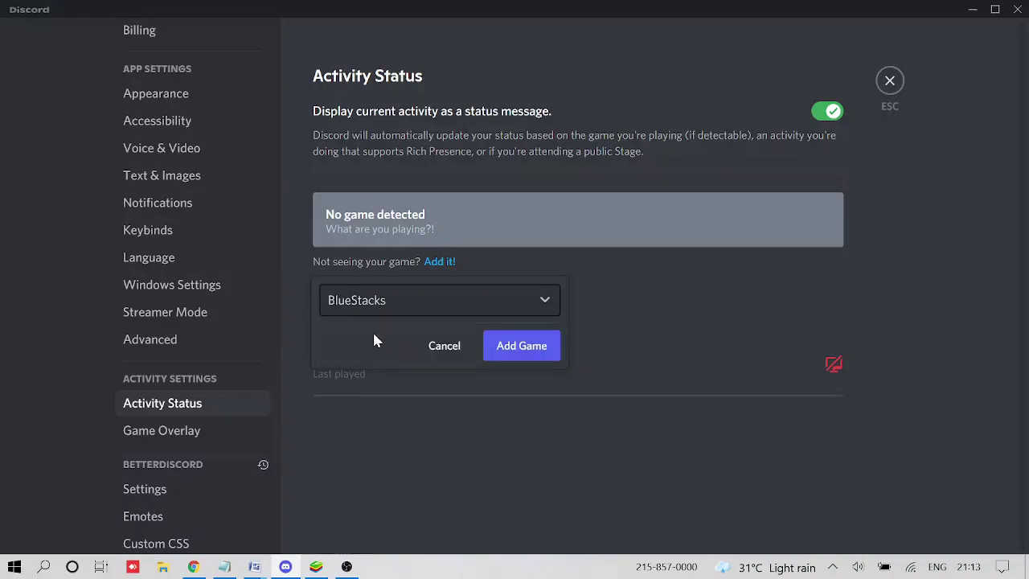
click(546, 351)
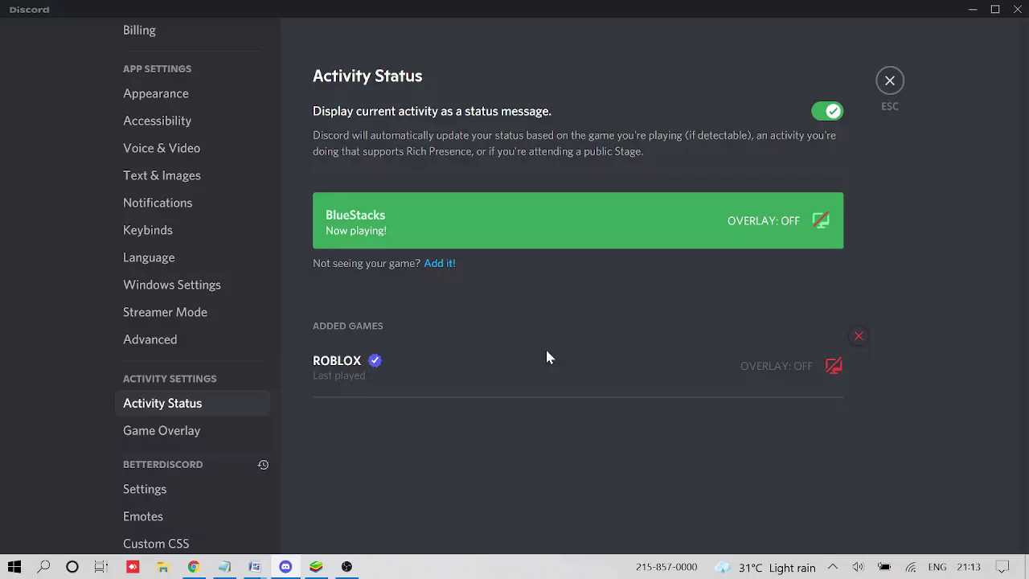
click(820, 225)
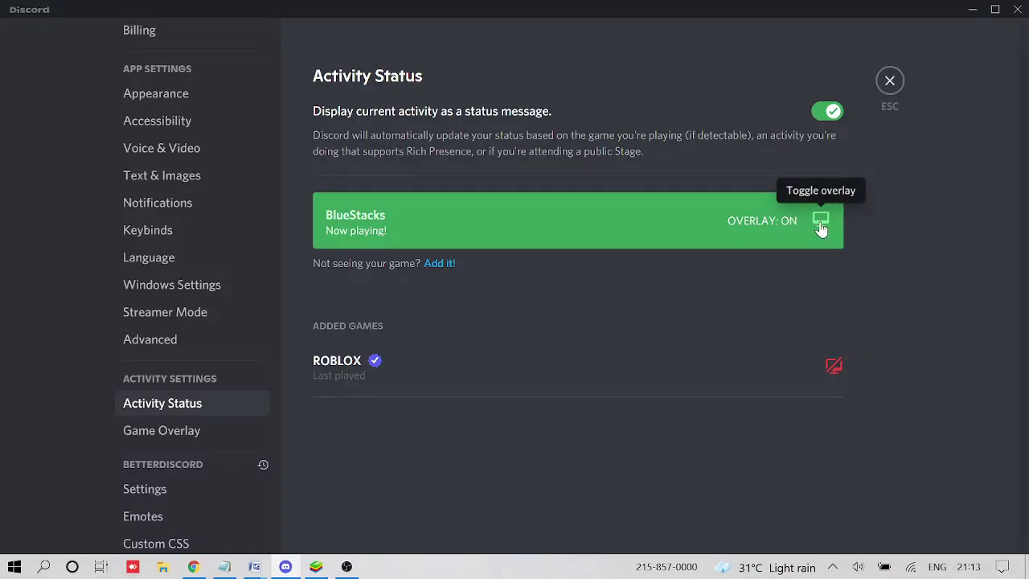
Switch to BlueStacks to check the overlay there, and return to Discord.
key(alt+Tab)
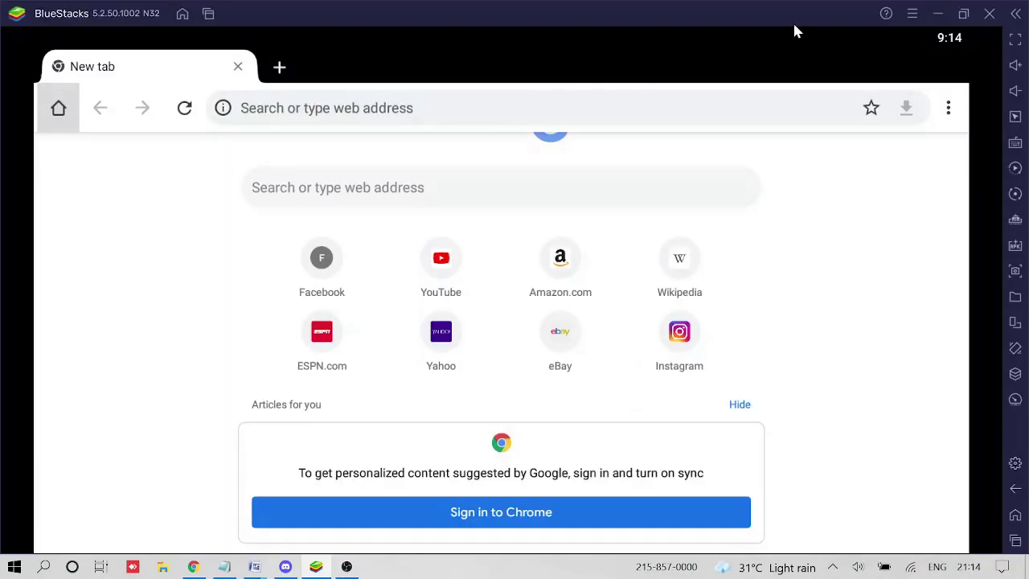
click(938, 14)
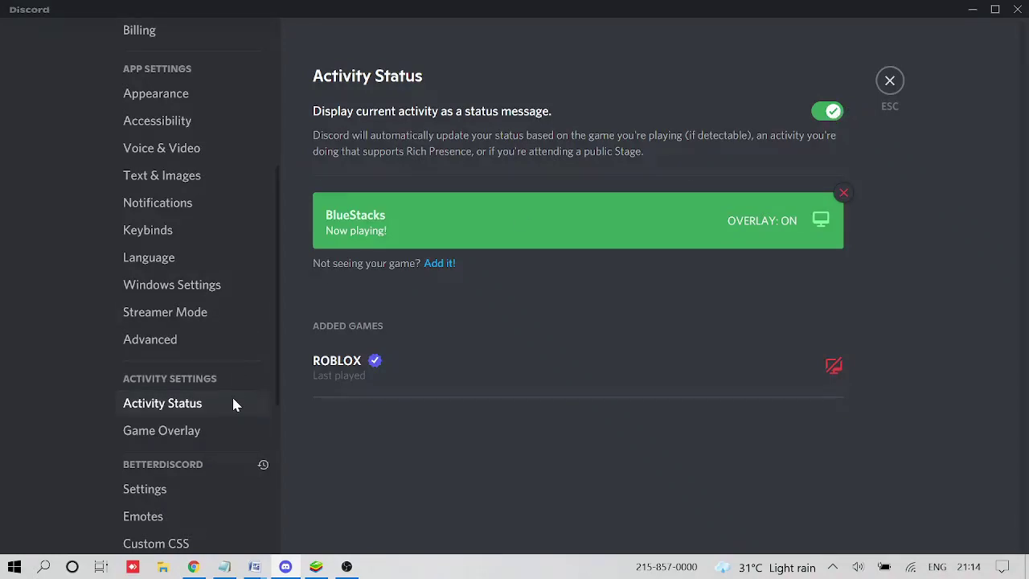
Turn off Hardware Acceleration in Discord's Advanced settings and confirm the change.
scroll(229, 393, down, 3)
scroll(225, 378, down, 1)
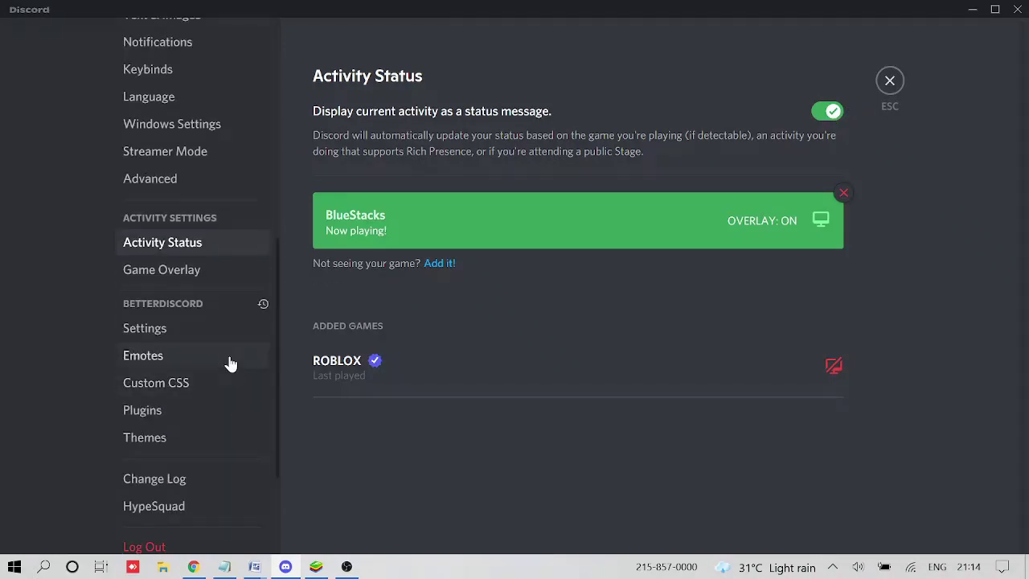
click(892, 84)
click(235, 529)
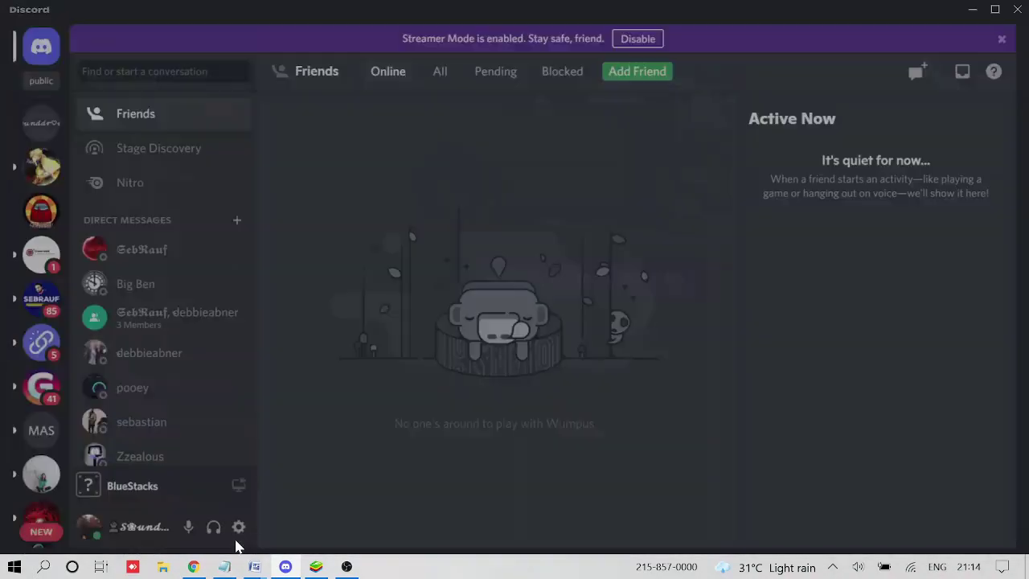
scroll(164, 338, down, 9)
click(147, 266)
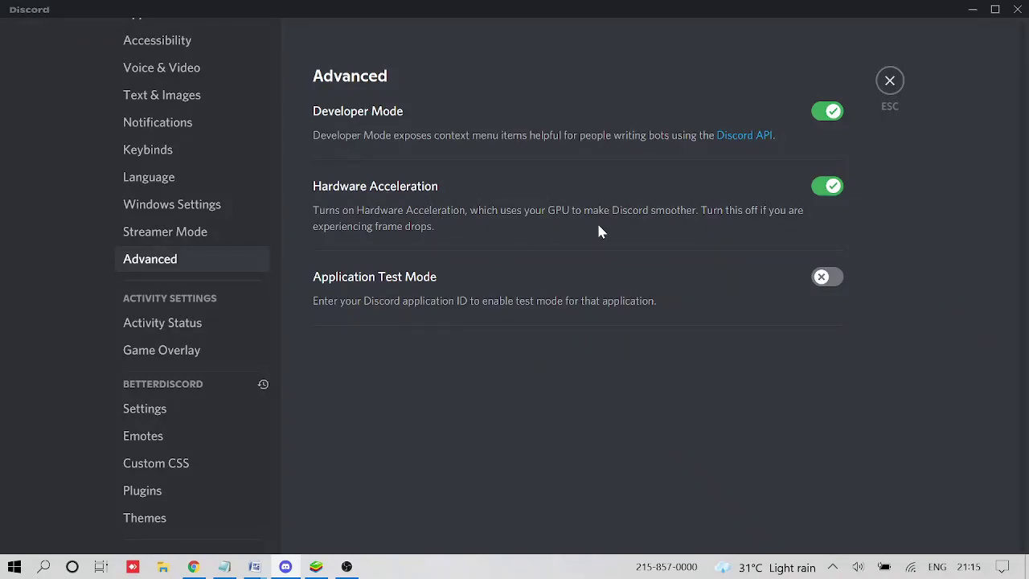
click(836, 188)
click(647, 330)
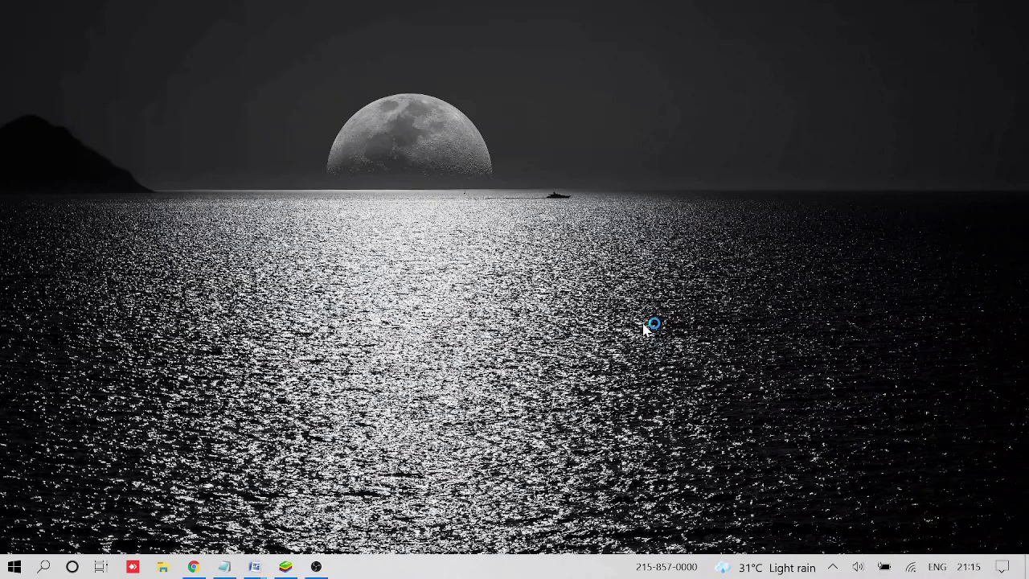